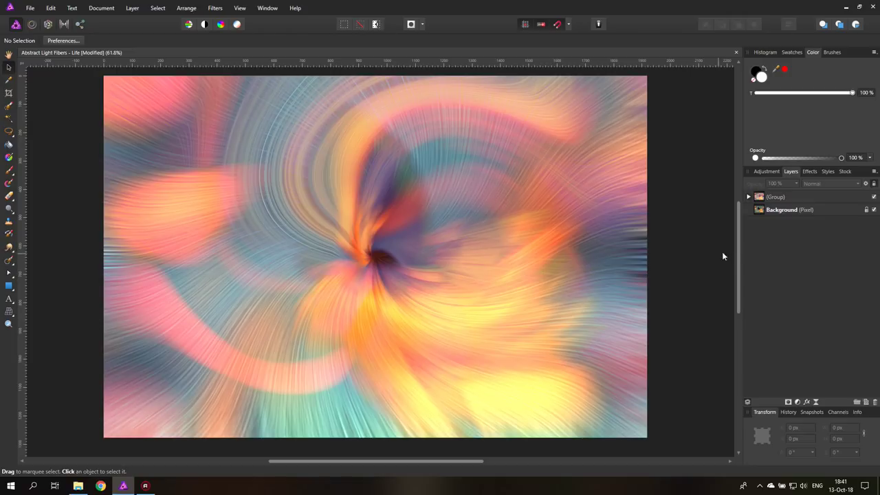
- Hide the finished group and duplicate the butterfly Background layer
click(874, 197)
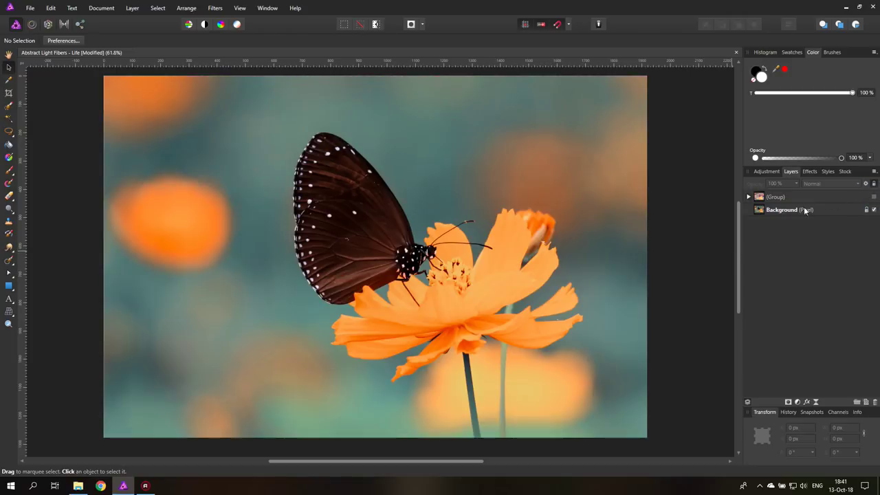
click(765, 210)
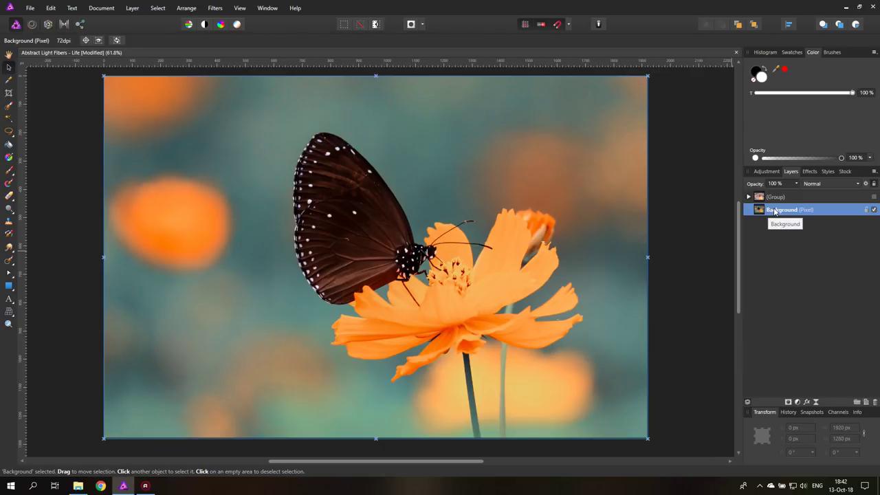
right_click(775, 211)
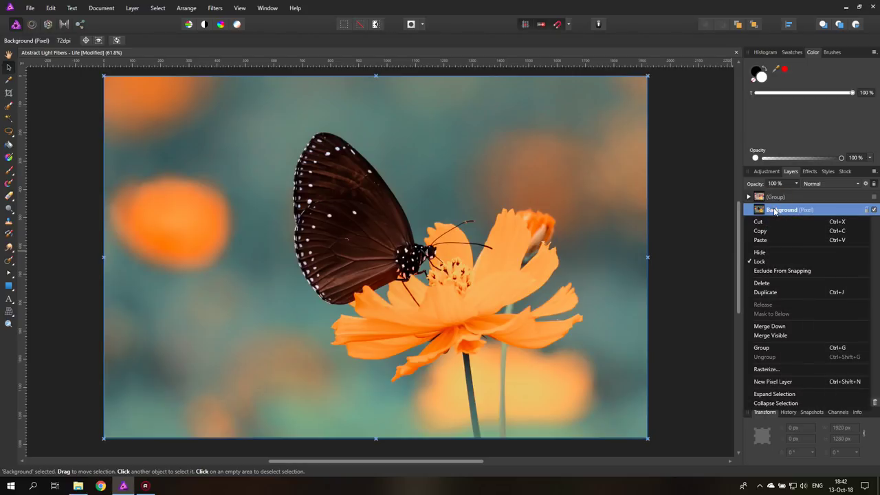
click(775, 292)
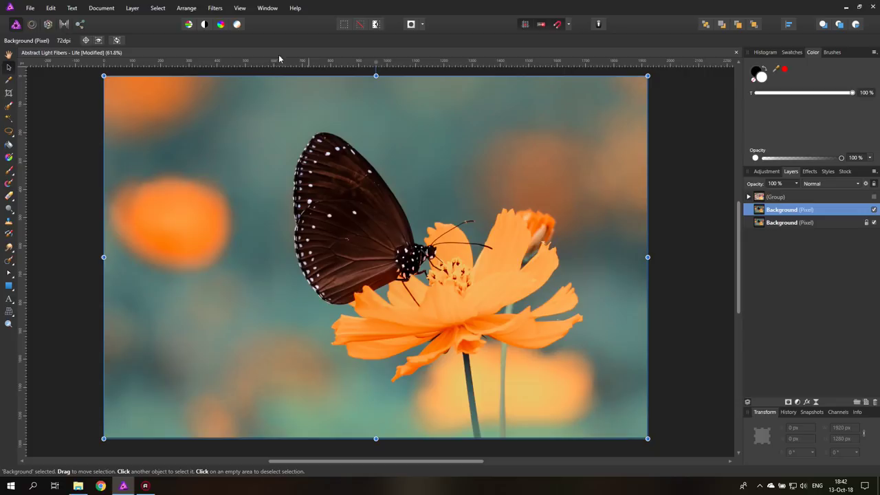
- Apply a Vivid Light Perlin Noise filter to the duplicated Background layer
click(215, 8)
mouse_move(232, 55)
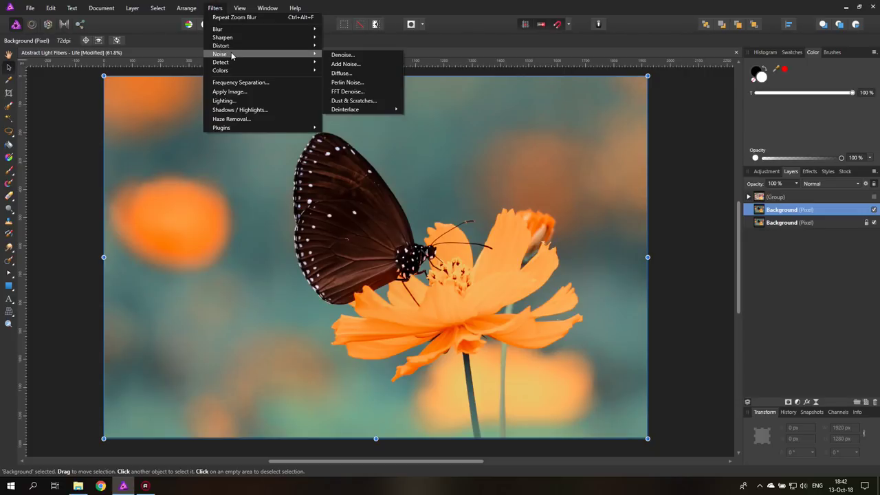
click(348, 83)
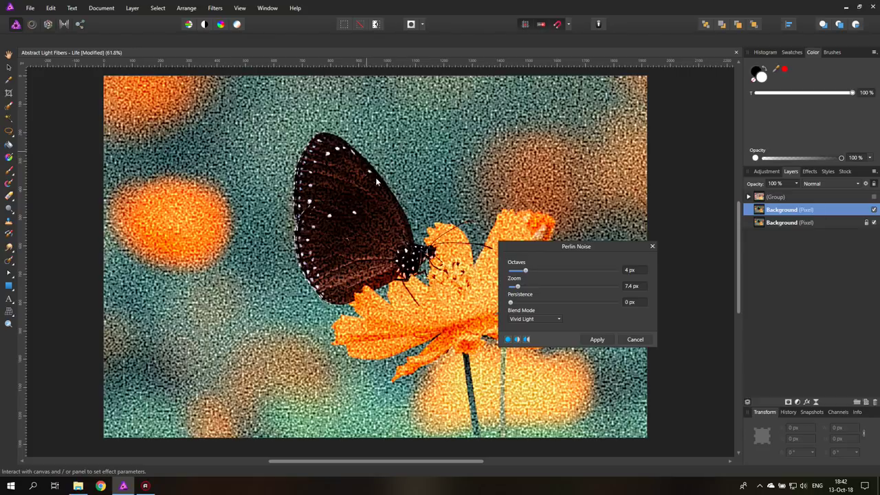
click(596, 339)
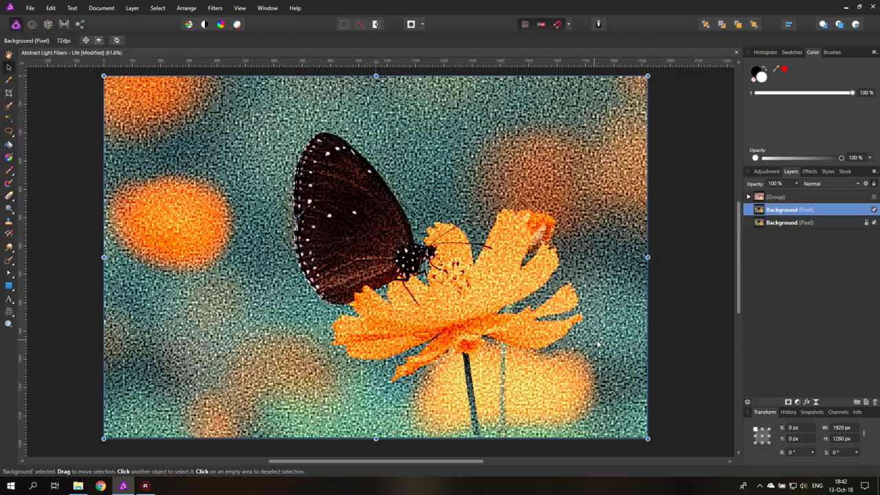
- Apply a 200 px Zoom Blur to the noise-textured copy
click(215, 9)
mouse_move(225, 31)
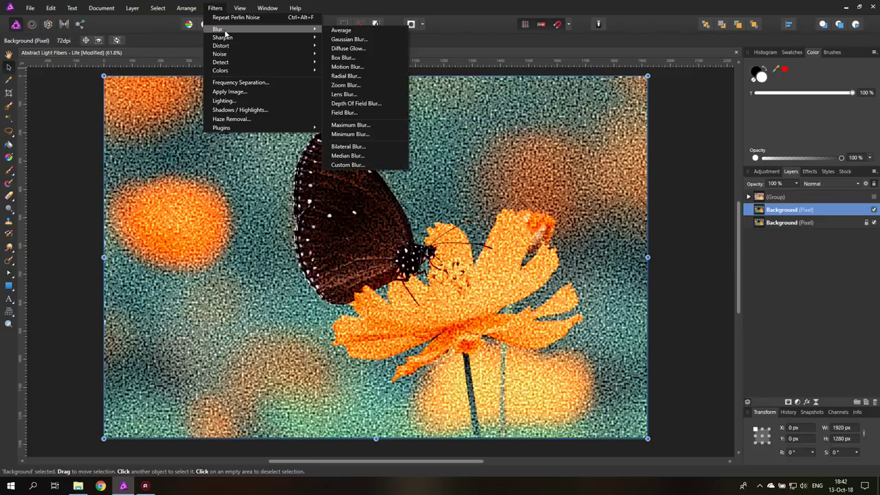
click(373, 86)
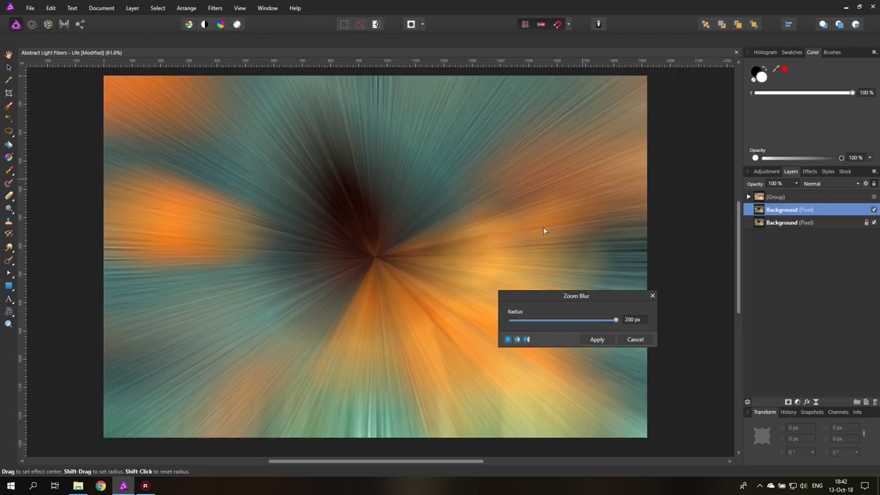
click(597, 339)
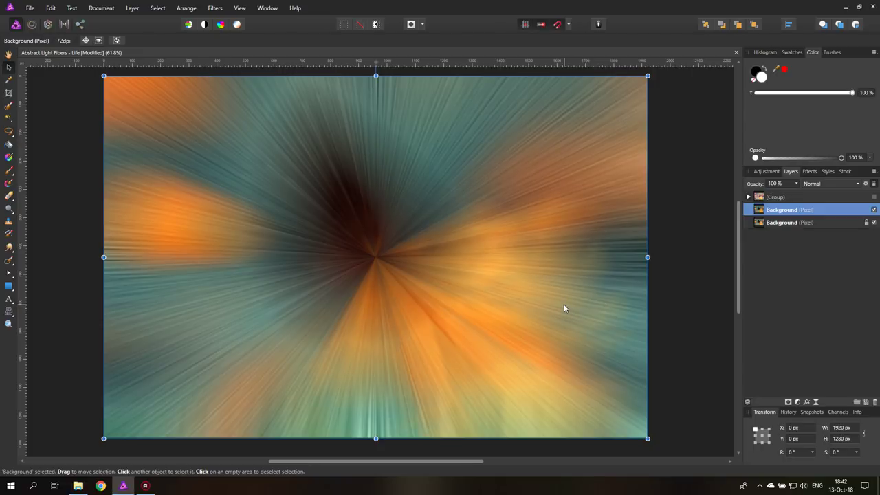
- Duplicate the zoom-blurred layer and twirl the copy's centre with a 2351 px Liquify Twirl brush
right_click(760, 214)
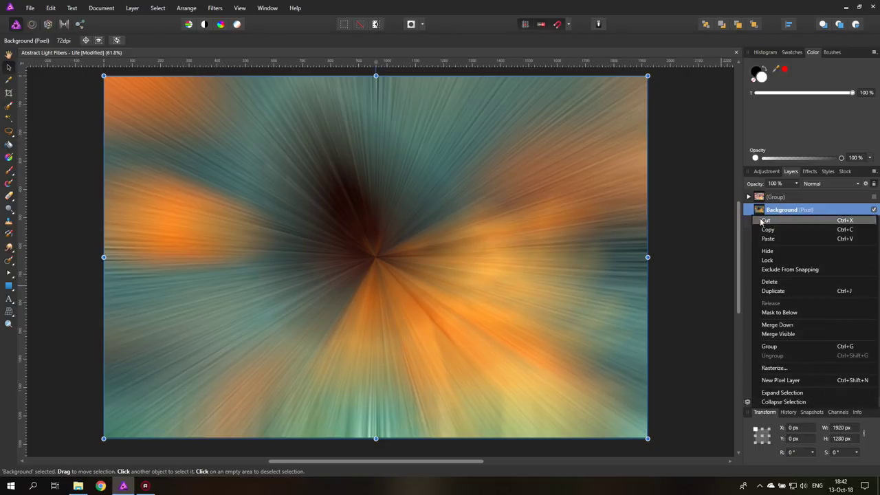
click(770, 291)
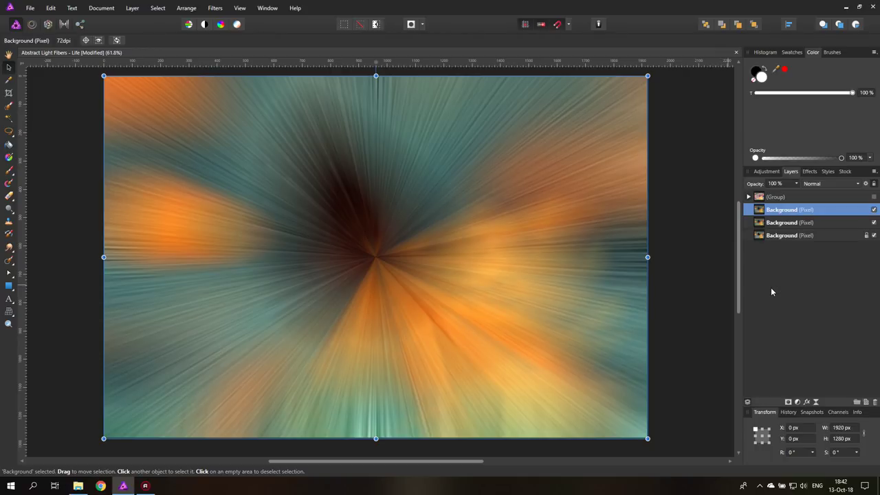
click(32, 25)
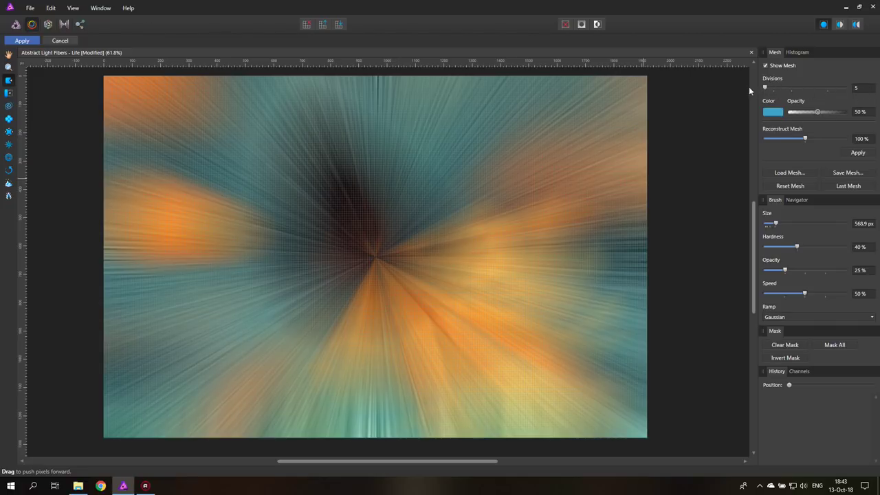
click(8, 107)
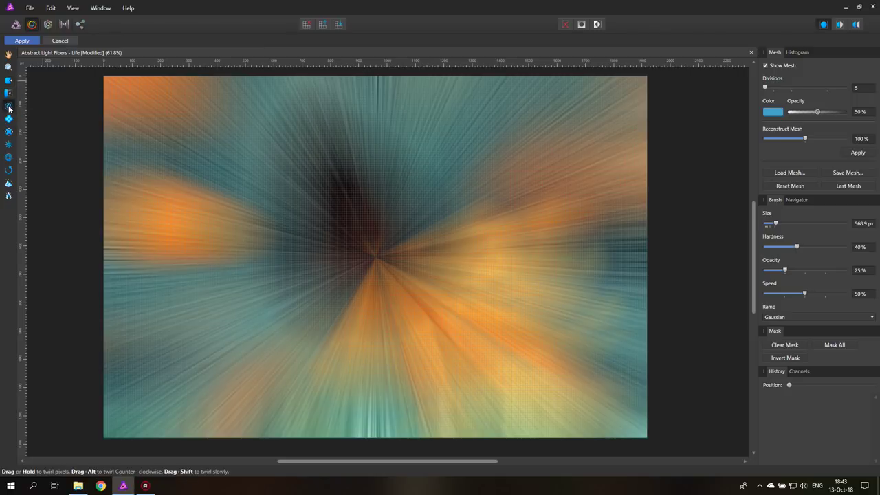
click(811, 223)
drag(377, 256, 375, 255)
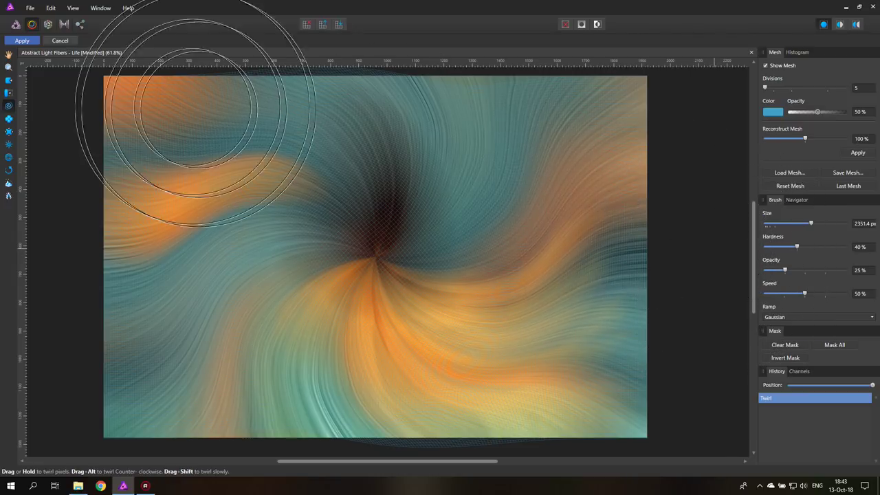
click(22, 41)
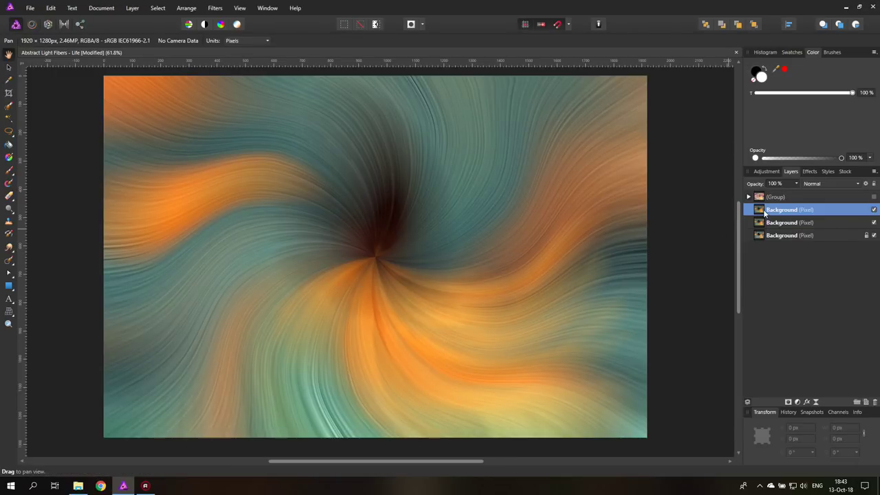
- Set the twirled top layer's blend mode to Lighten, then hide it
click(818, 183)
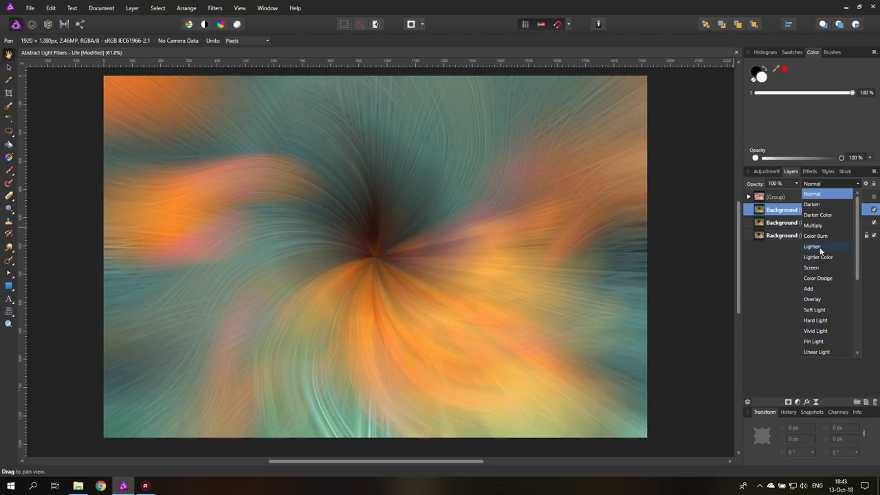
click(819, 247)
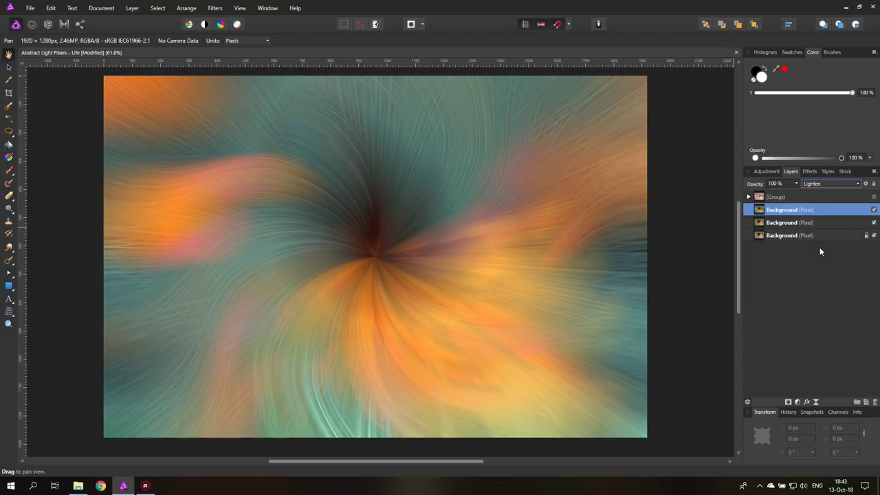
click(761, 224)
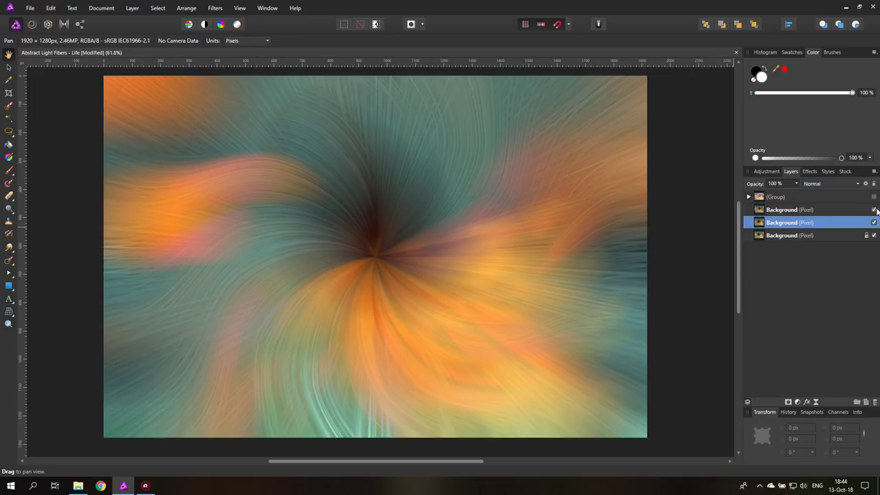
- Duplicate the zoom-blurred layer below and move the copy up one place
click(874, 209)
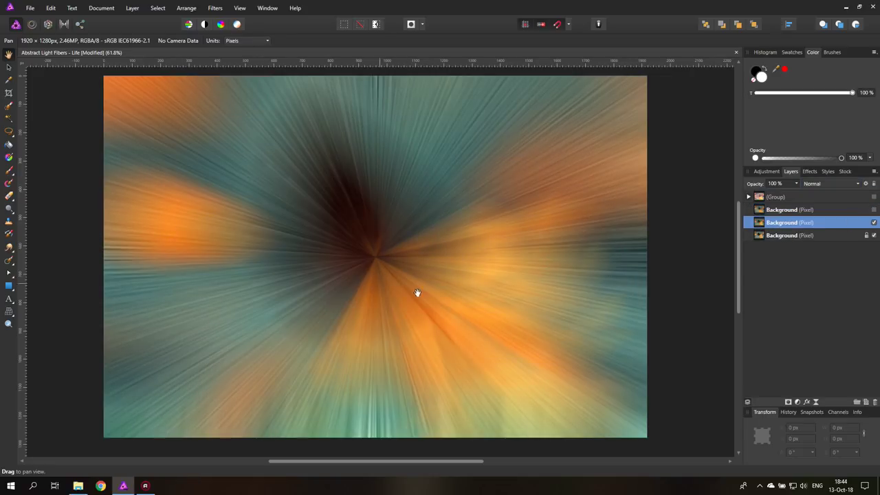
right_click(760, 226)
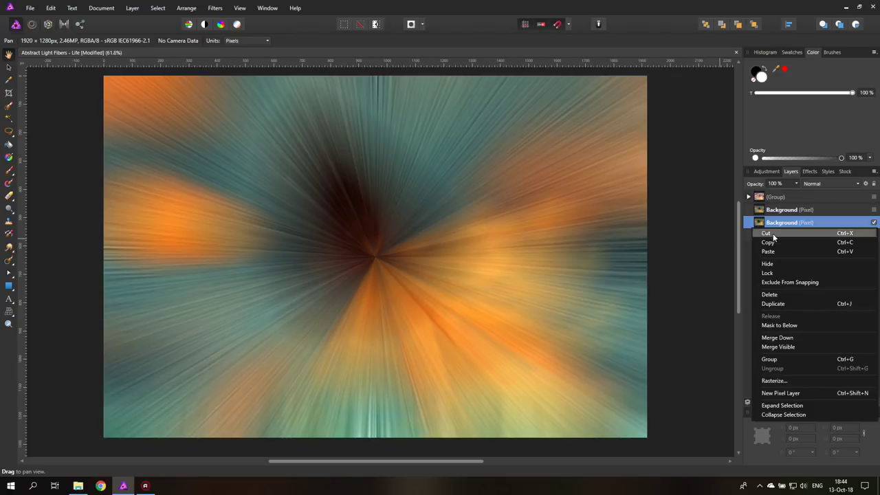
click(775, 303)
drag(768, 226, 760, 208)
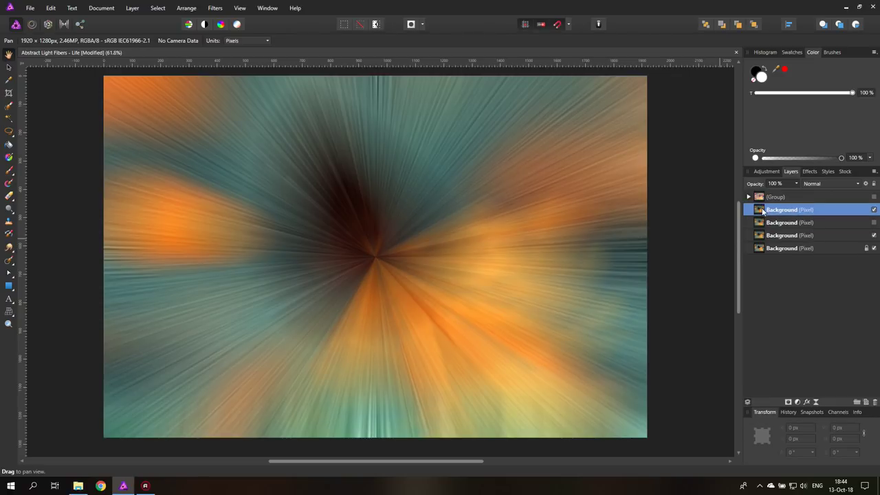
- Twirl the copy's centre with a 2700 px Liquify Twirl brush and apply it
click(33, 25)
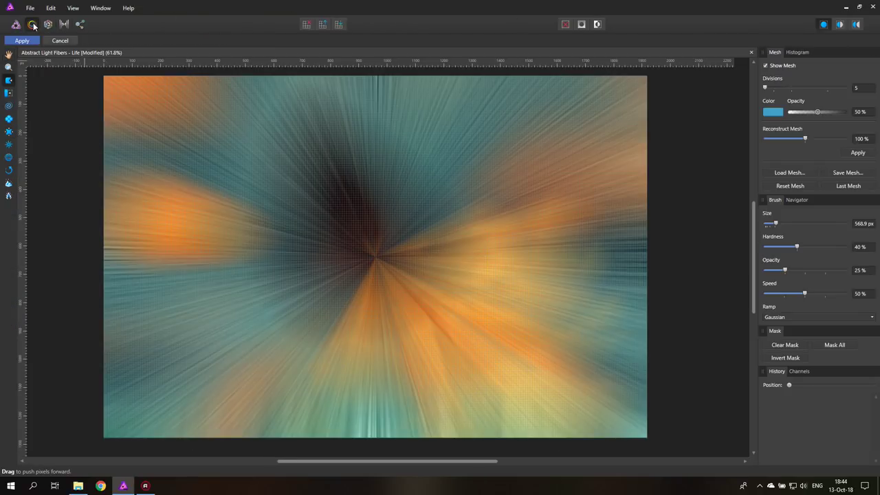
click(7, 106)
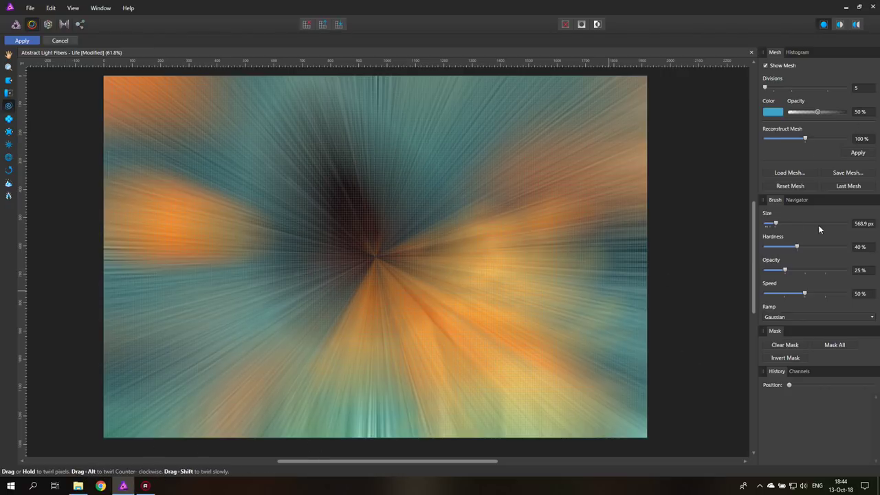
drag(810, 224, 819, 224)
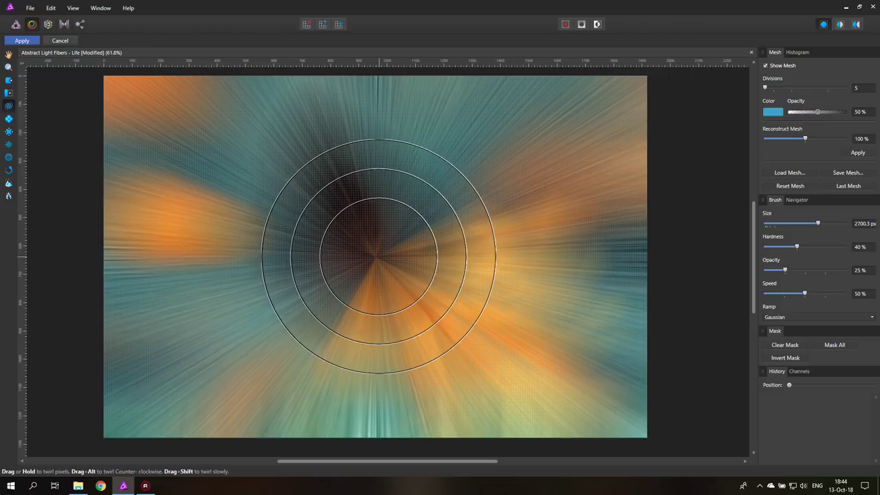
mouse_move(380, 257)
mouse_down()
mouse_move(321, 275)
mouse_move(374, 256)
mouse_up()
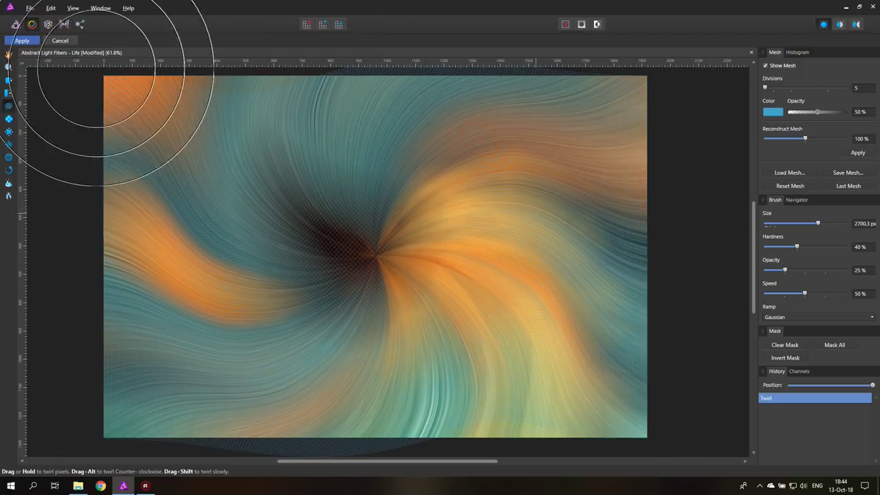
click(22, 40)
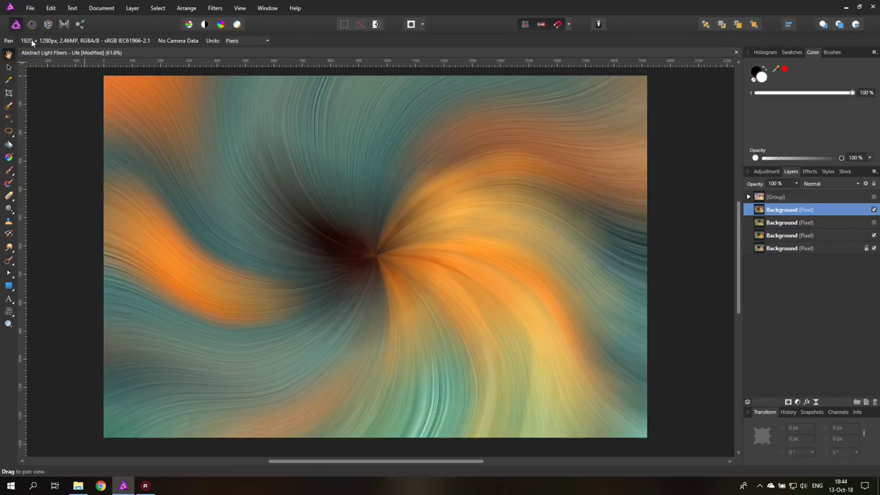
- Set the top Background layer to Lighten blending, then select the third Background layer
click(820, 184)
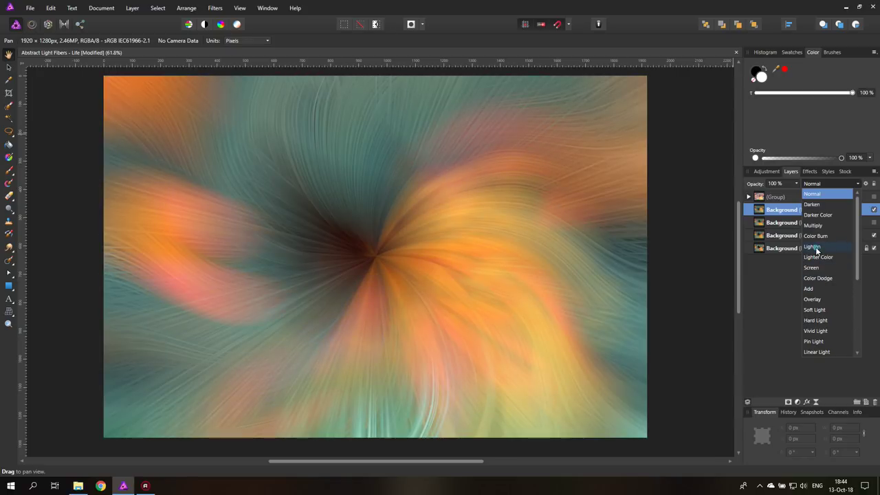
click(818, 247)
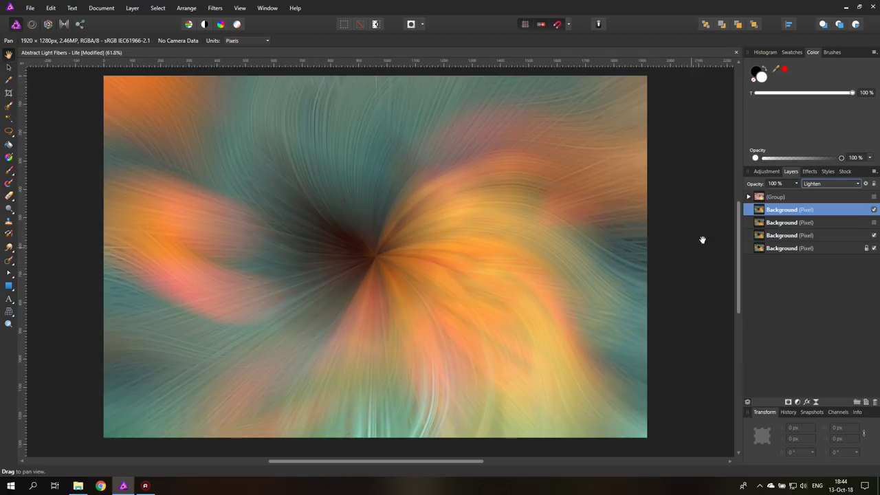
click(762, 236)
- Duplicate the third Background layer and move the copy to the top, under the group
right_click(754, 237)
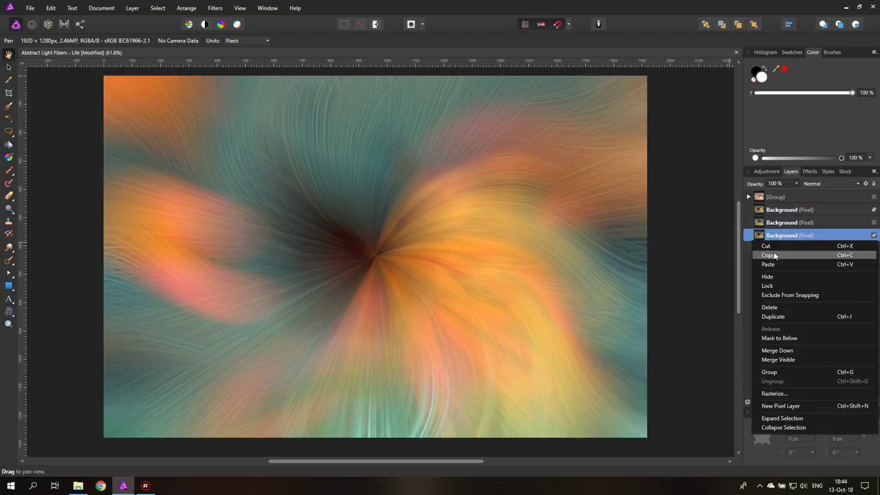
click(777, 308)
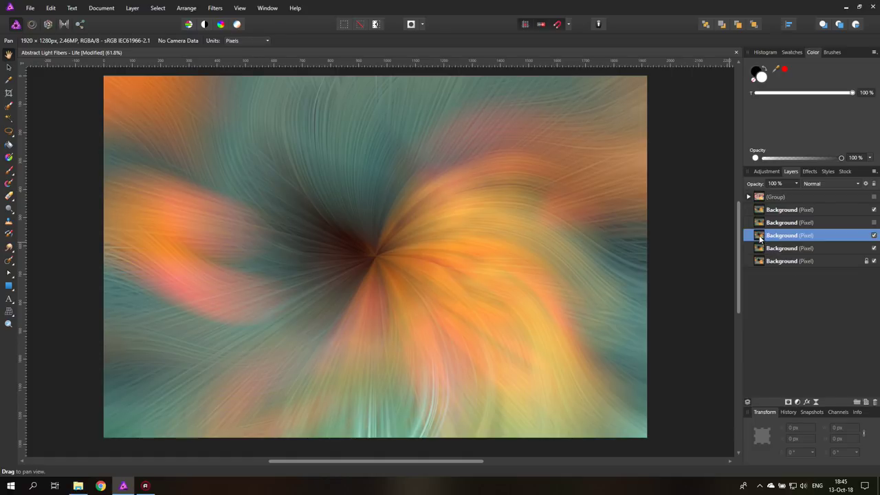
drag(763, 239, 761, 208)
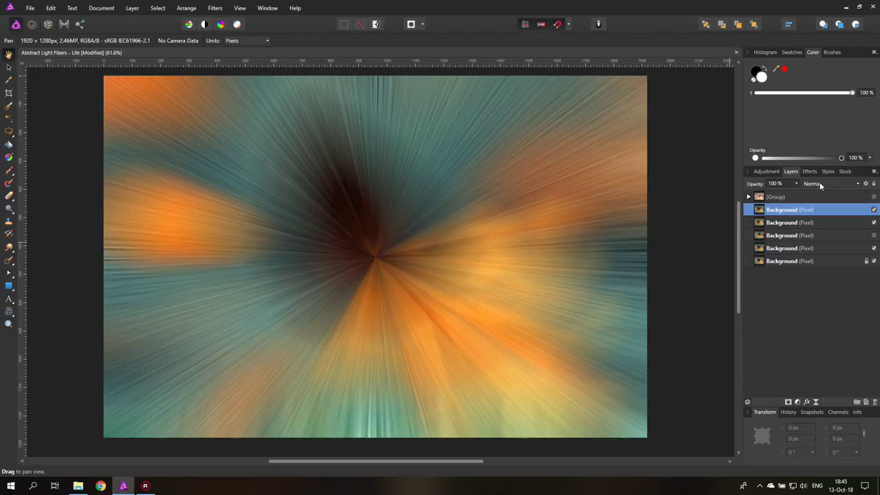
- Twirl the copy's centre with a 979 px Liquify Twirl brush and apply it
click(31, 25)
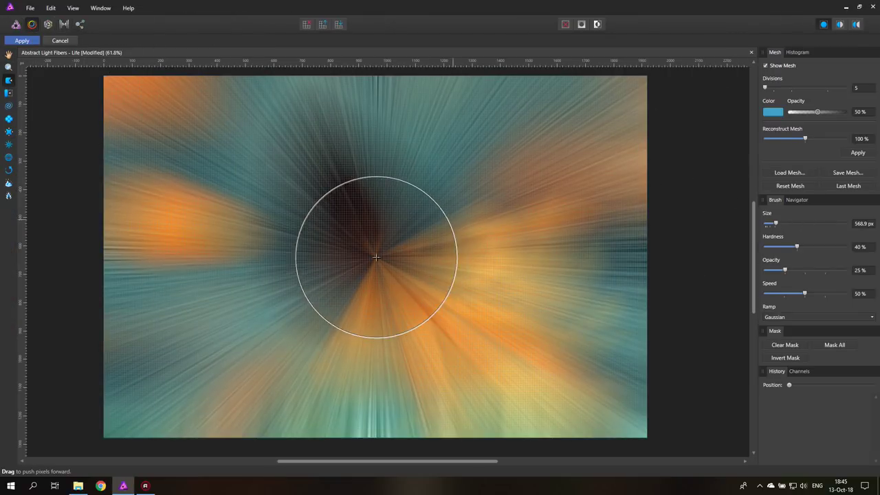
click(8, 107)
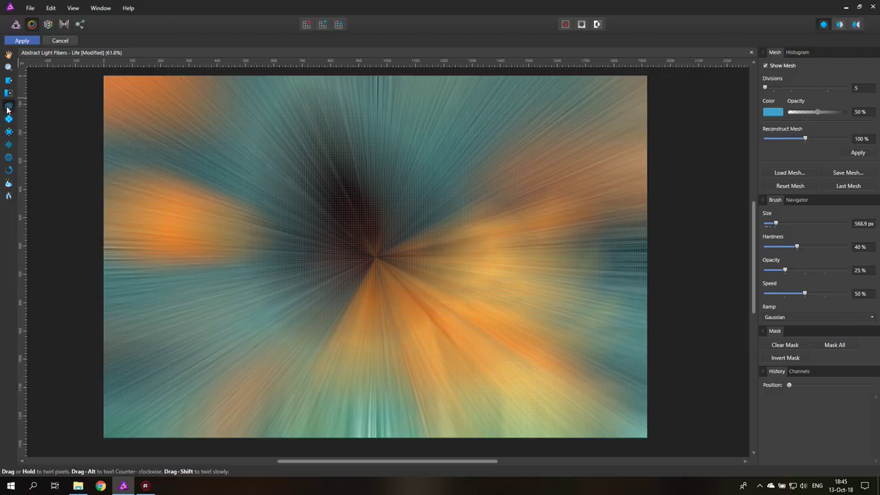
click(784, 223)
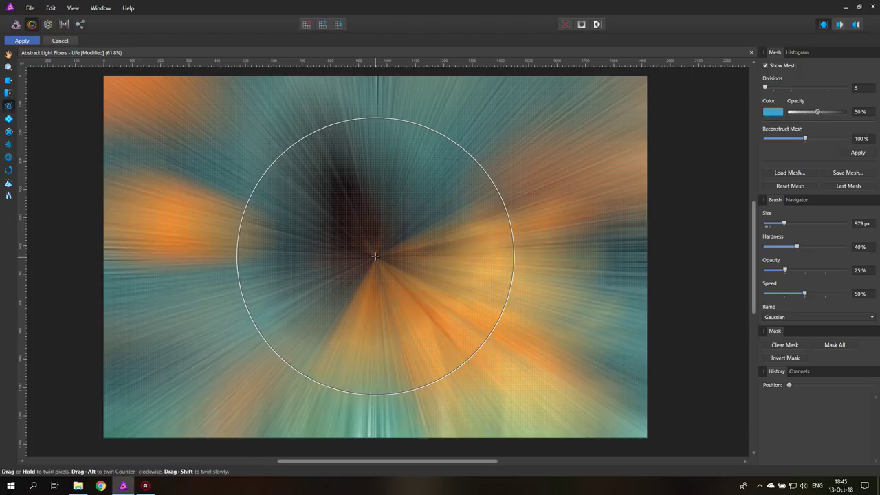
drag(375, 257, 375, 257)
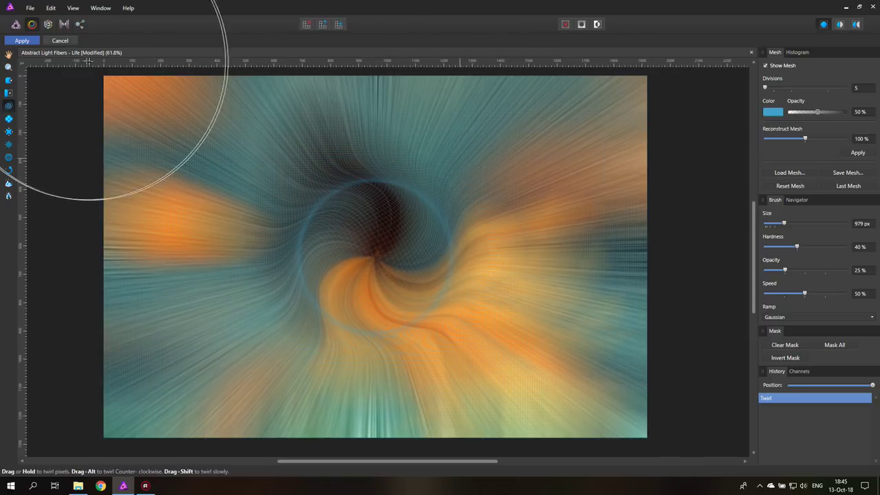
click(23, 41)
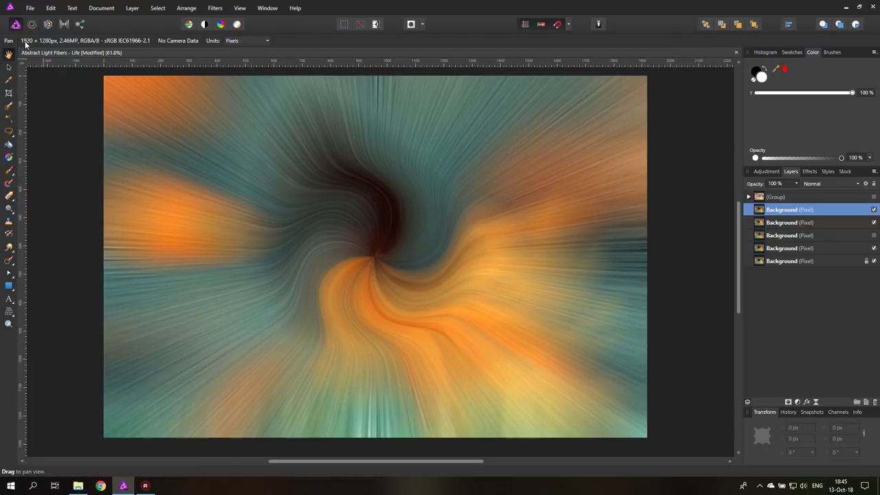
- Switch the newest top Background layer's blend mode to Lighten
click(823, 185)
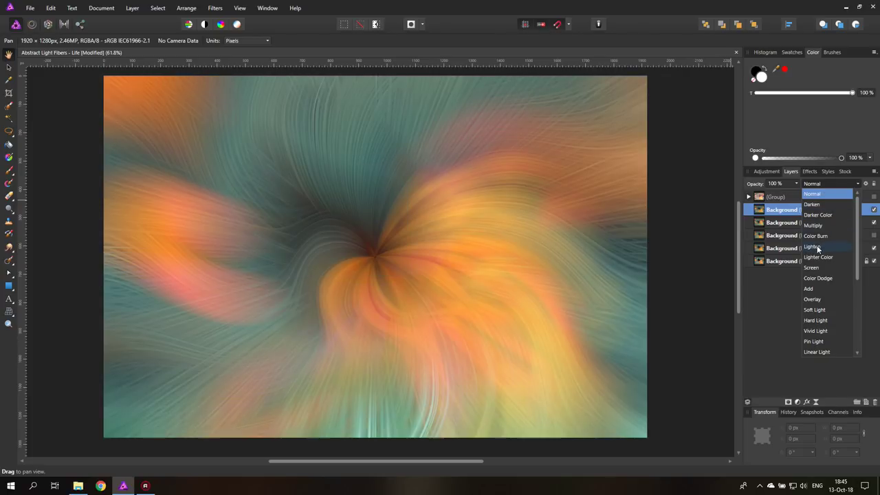
click(816, 248)
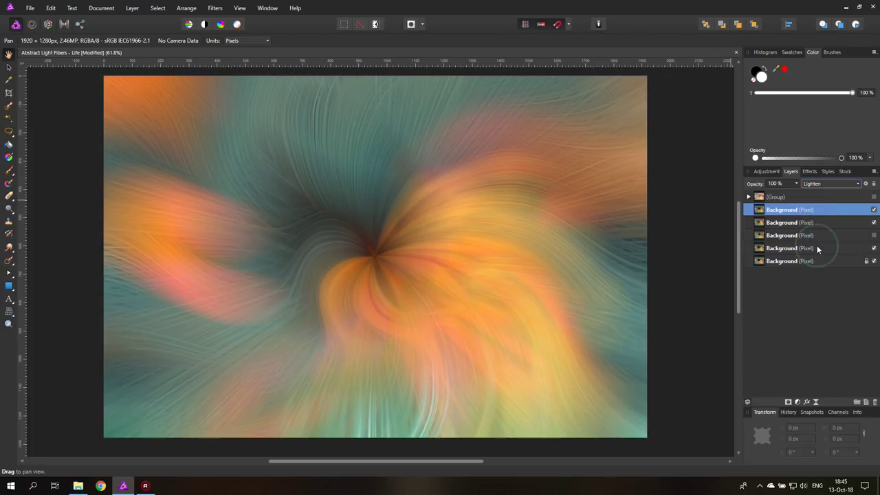
- Add a Split Toning adjustment with the second Background layer selected
click(759, 224)
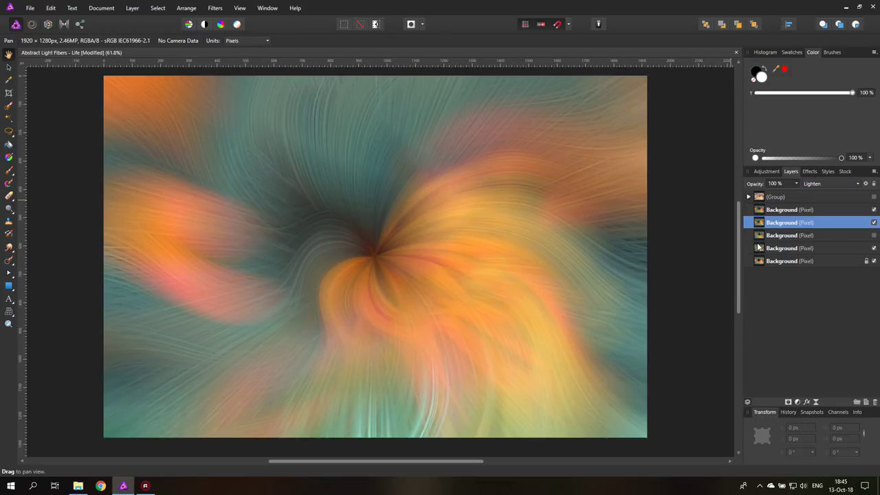
click(797, 403)
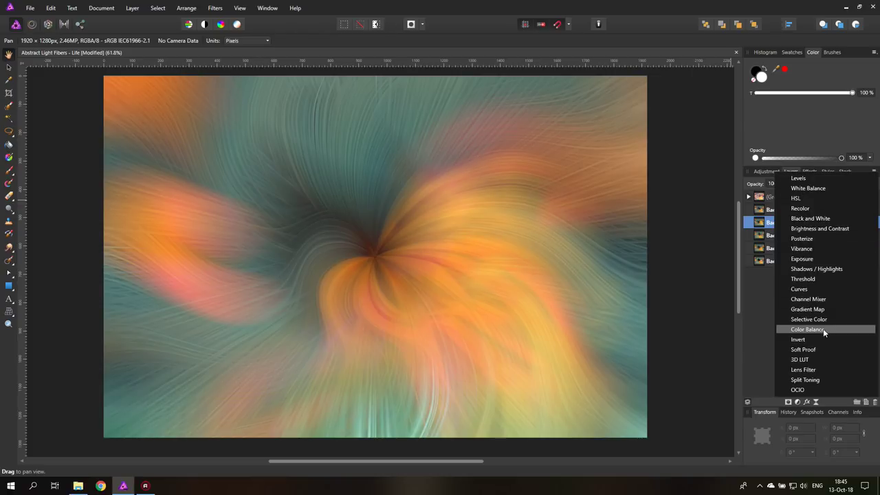
click(814, 382)
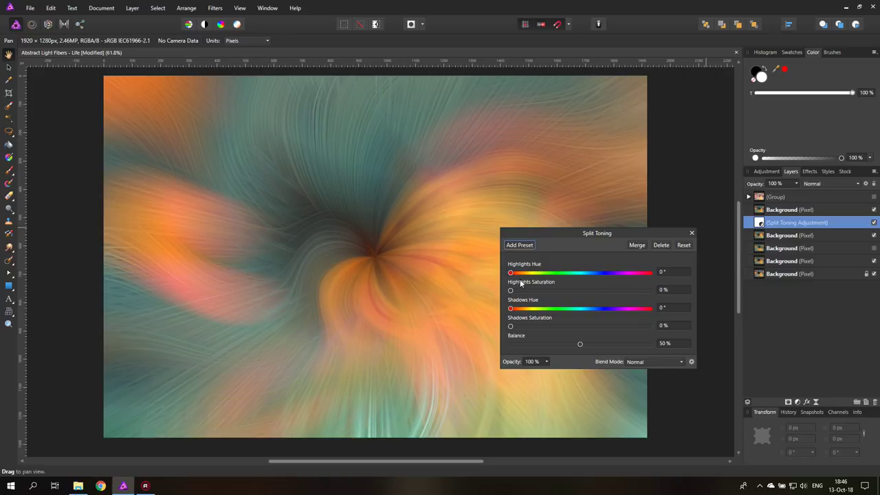
- Tint the highlights to hue 236.1° at 79% saturation
drag(511, 291, 526, 293)
drag(560, 288, 595, 273)
drag(761, 229, 760, 206)
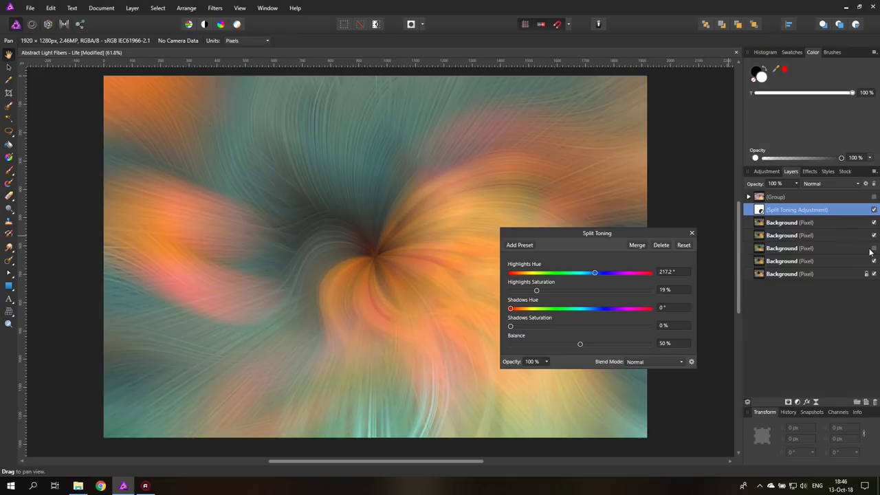
click(874, 248)
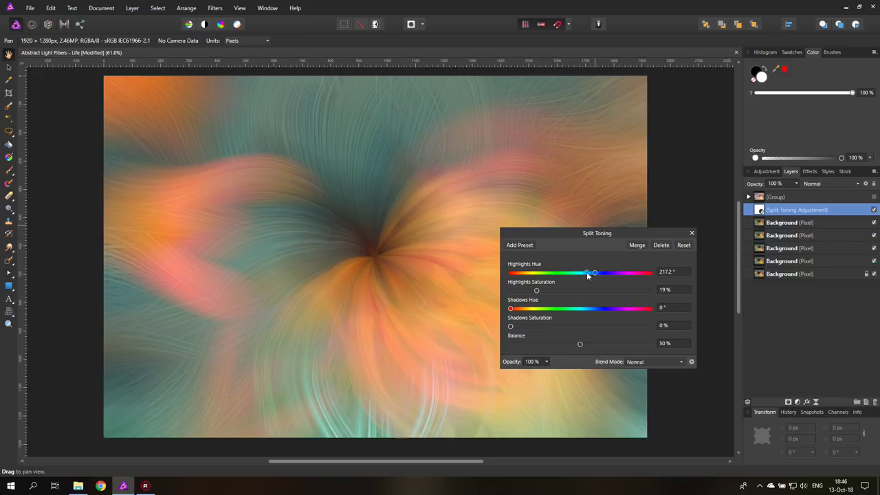
drag(588, 275, 595, 276)
mouse_move(535, 291)
mouse_down()
mouse_move(620, 291)
mouse_move(546, 290)
mouse_up()
mouse_move(594, 273)
mouse_down()
mouse_move(656, 278)
mouse_move(604, 275)
mouse_up()
drag(539, 234, 623, 130)
- Tint the shadows purple (hue 285.6°, 49% saturation) and nest the adjustment in the second Background layer
click(660, 225)
drag(594, 207, 705, 209)
click(773, 132)
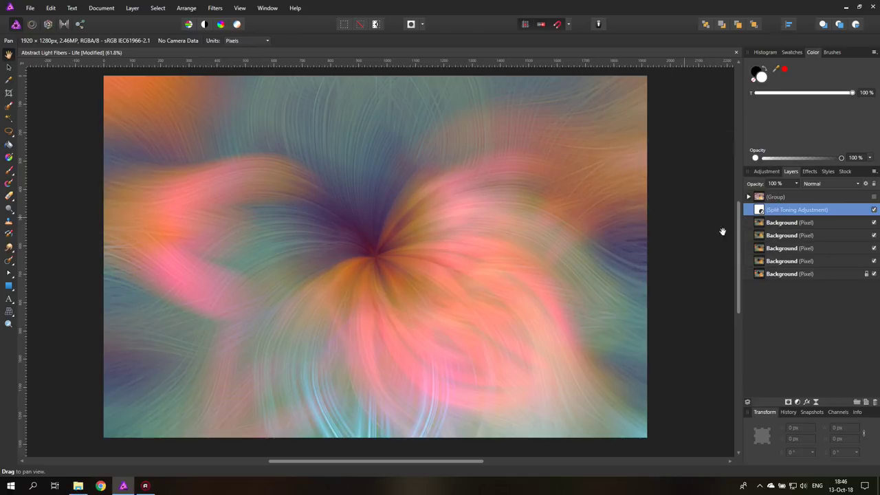
drag(762, 210, 770, 227)
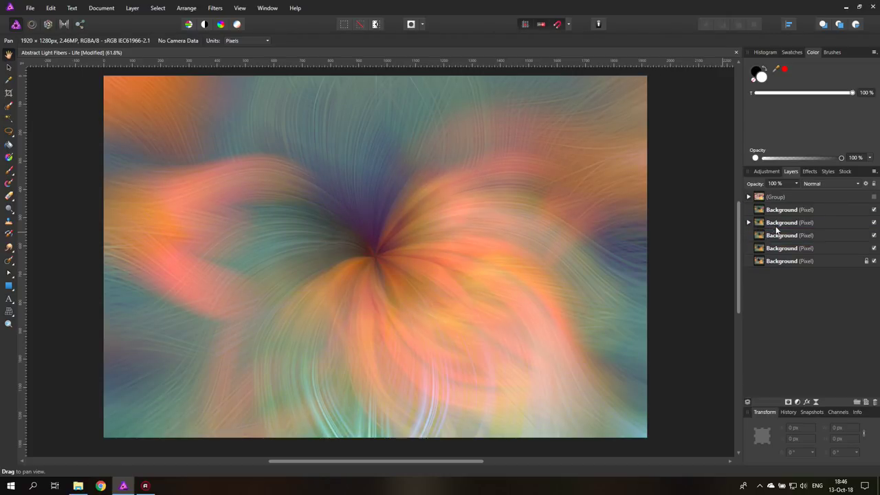
- Add a Levels adjustment above the Split Toning with black level 7% and white level 95%
click(749, 223)
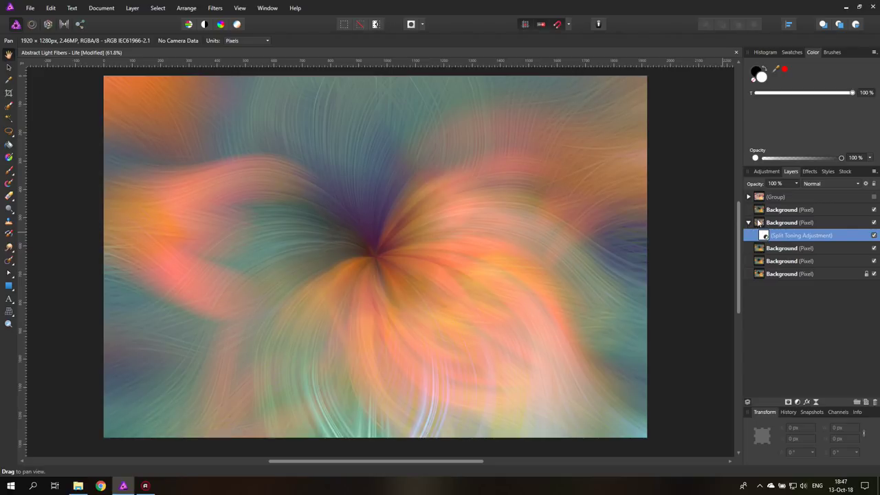
click(797, 402)
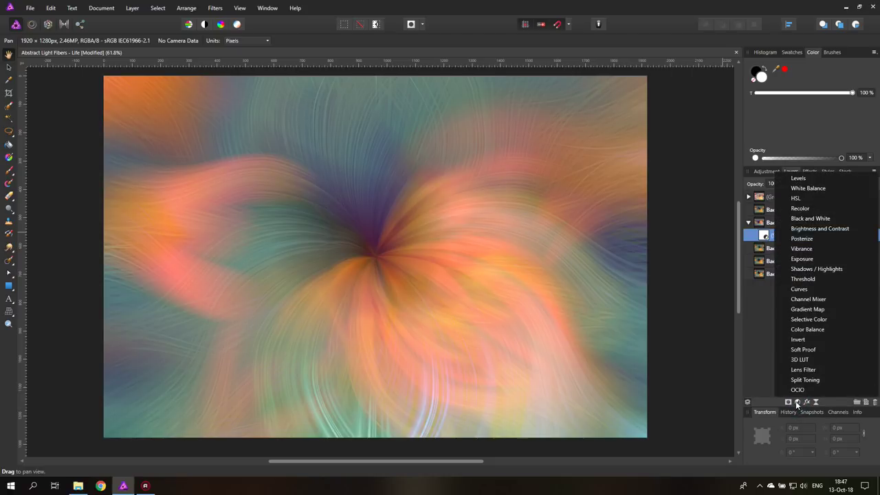
click(809, 177)
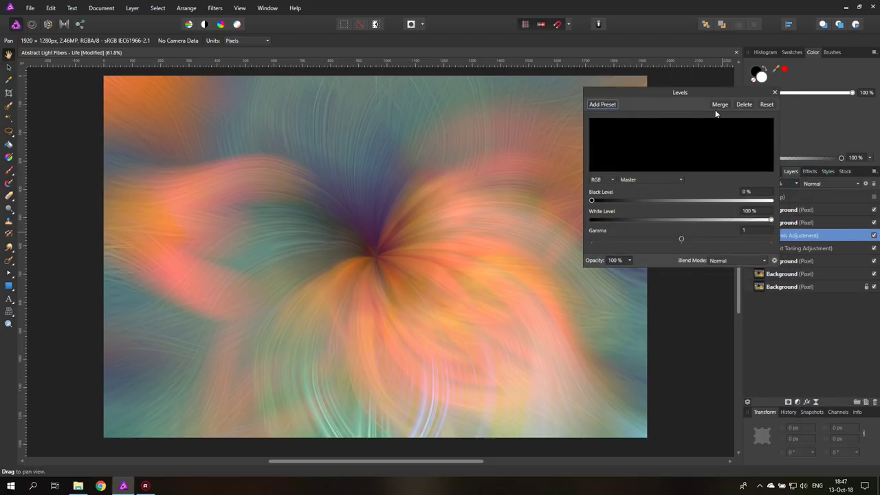
drag(698, 93, 621, 133)
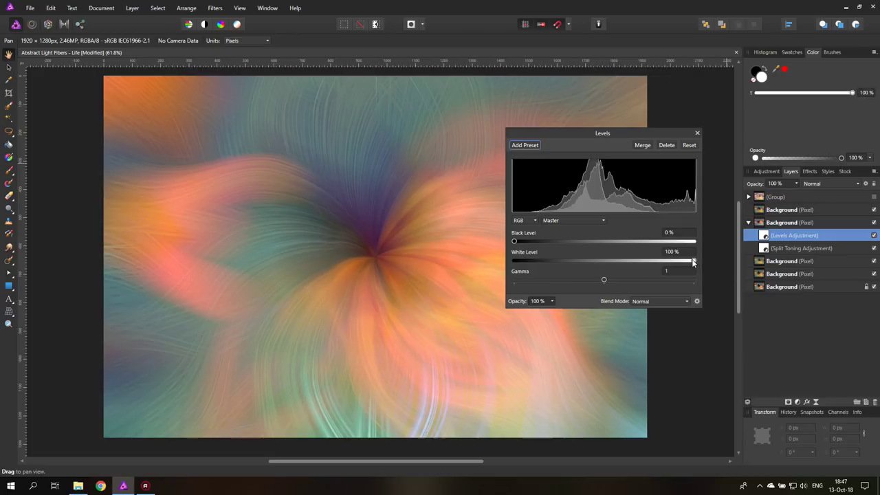
mouse_move(694, 261)
mouse_down()
mouse_move(667, 264)
mouse_move(685, 265)
mouse_up()
mouse_move(514, 241)
mouse_down()
mouse_move(538, 241)
mouse_move(528, 238)
mouse_up()
drag(534, 133, 604, 184)
click(768, 184)
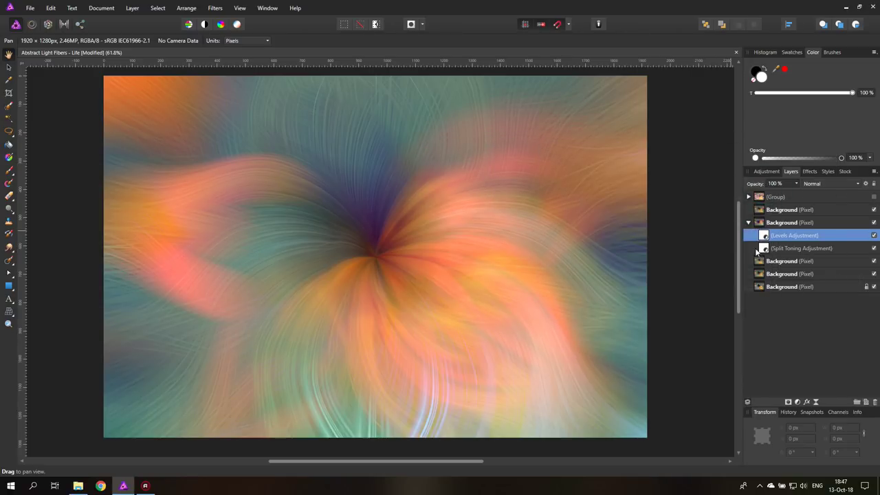
click(763, 263)
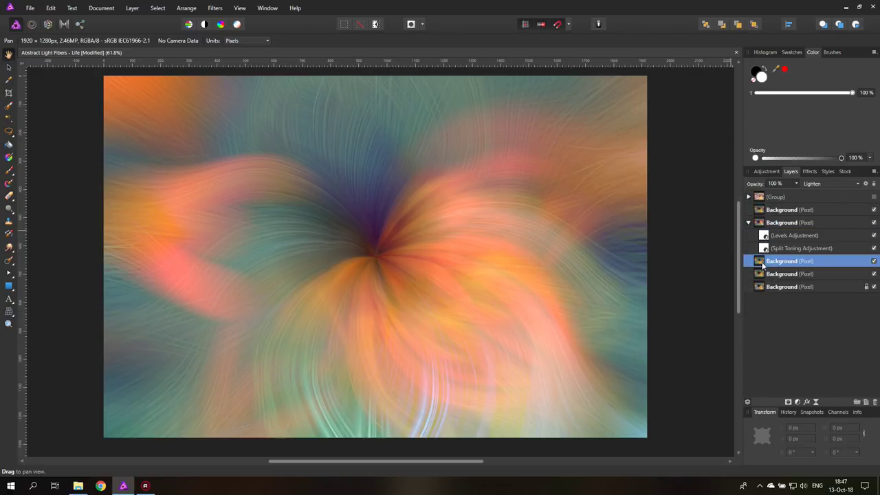
- Add a Color Balance adjustment and nest it inside the lower Background layer
click(796, 401)
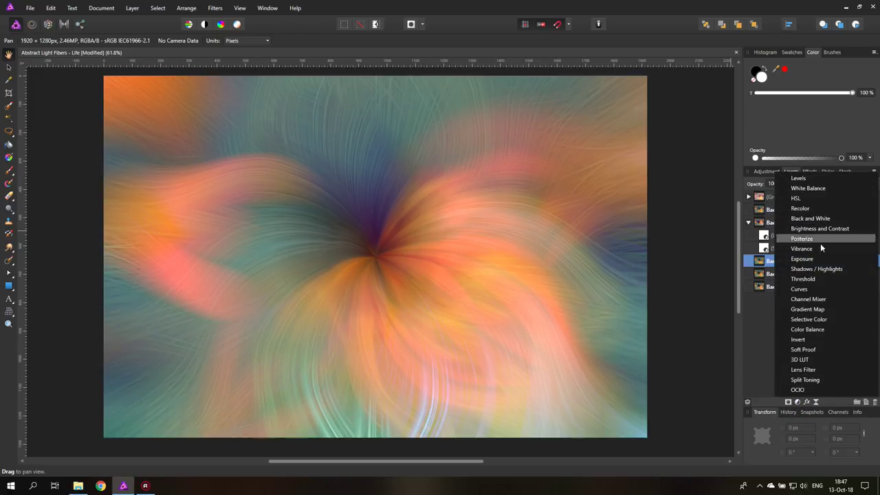
click(818, 329)
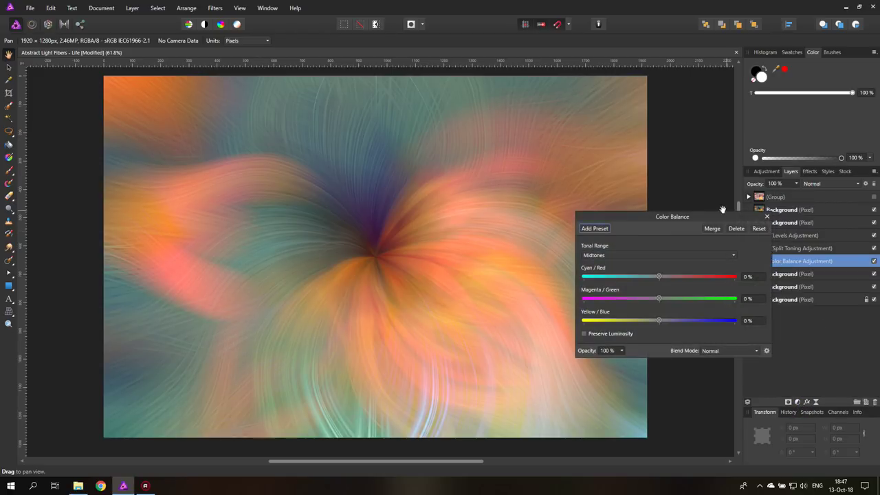
drag(761, 215, 706, 217)
drag(770, 278, 771, 276)
drag(663, 220, 672, 195)
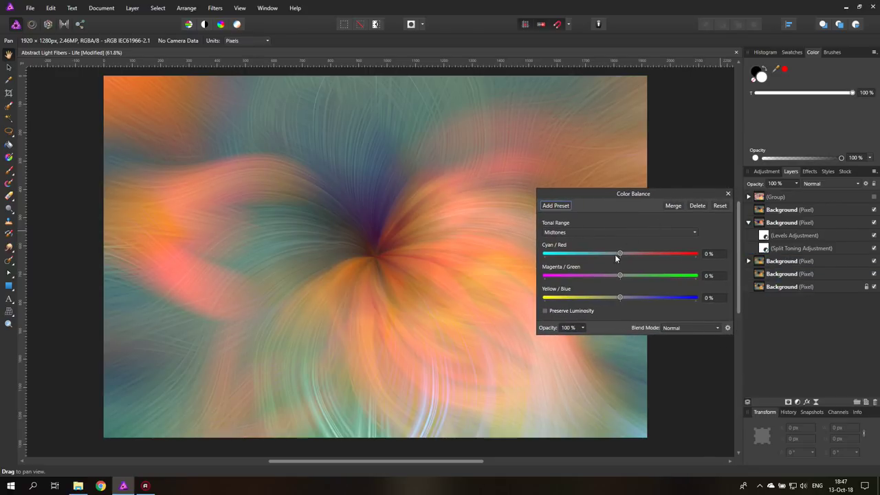
- Set the Color Balance midtones to -80% cyan, 11% green and 87% blue
drag(620, 254, 560, 254)
drag(619, 276, 686, 297)
mouse_move(644, 193)
mouse_down()
mouse_move(619, 234)
mouse_move(649, 191)
mouse_up()
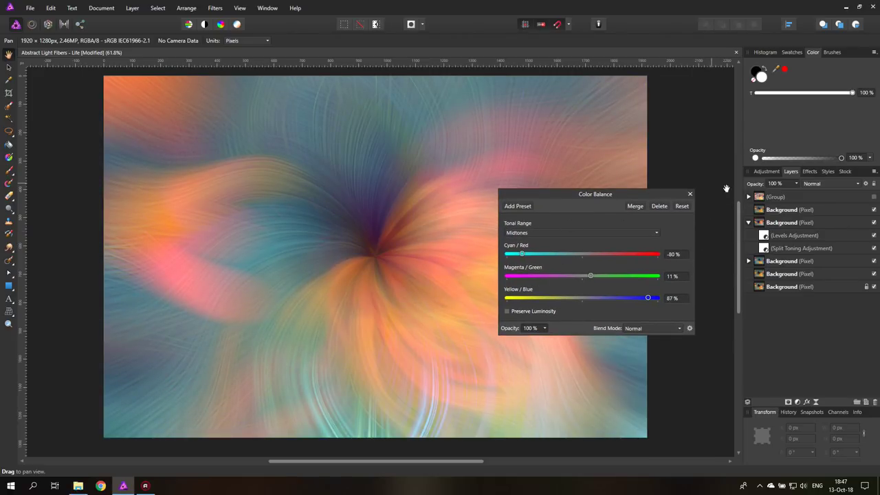
click(690, 194)
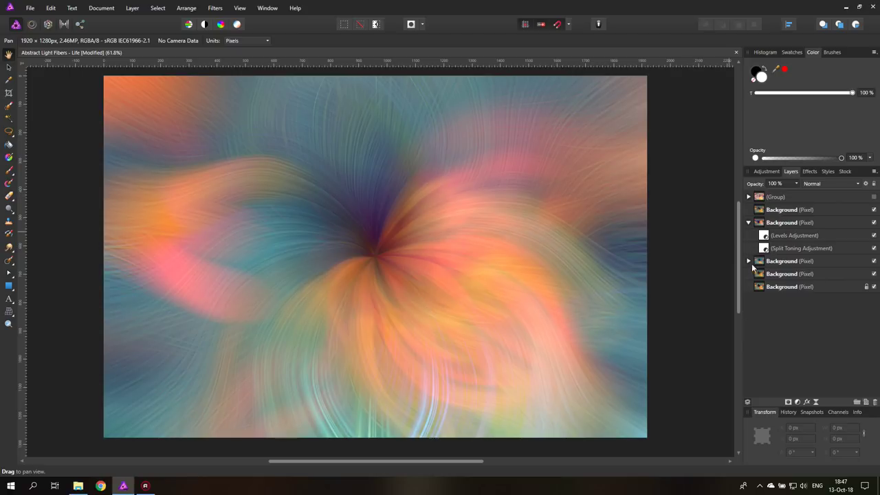
click(749, 260)
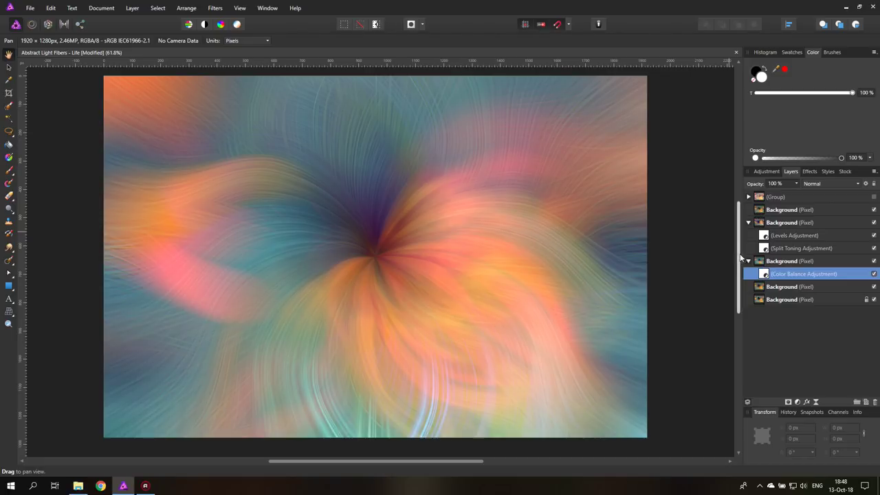
- Switch the top Background layer's blend mode from Lighten to Soft Light
click(764, 210)
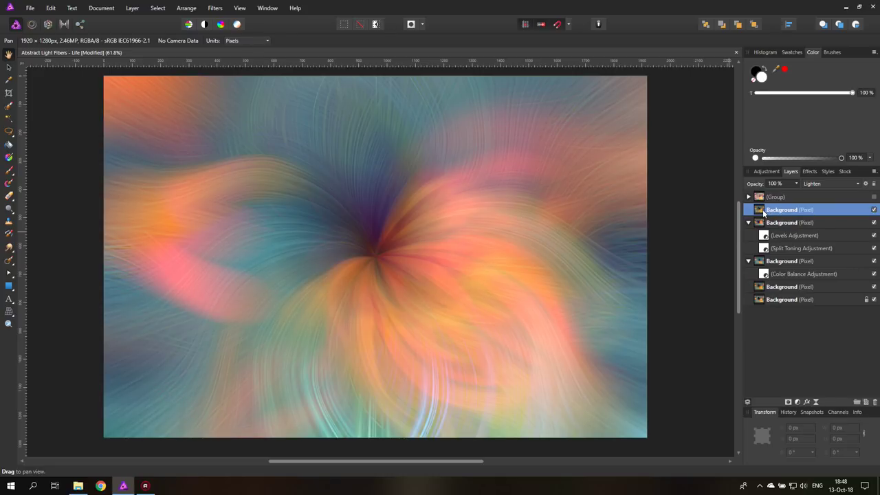
click(811, 183)
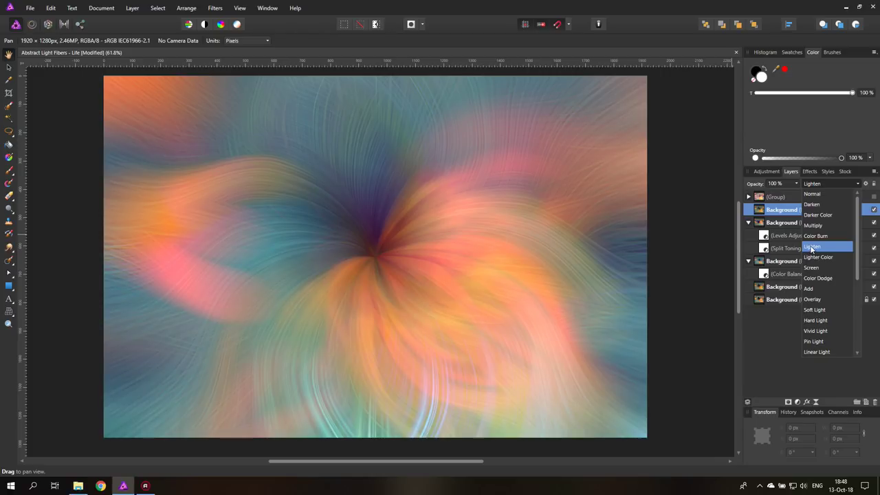
click(815, 310)
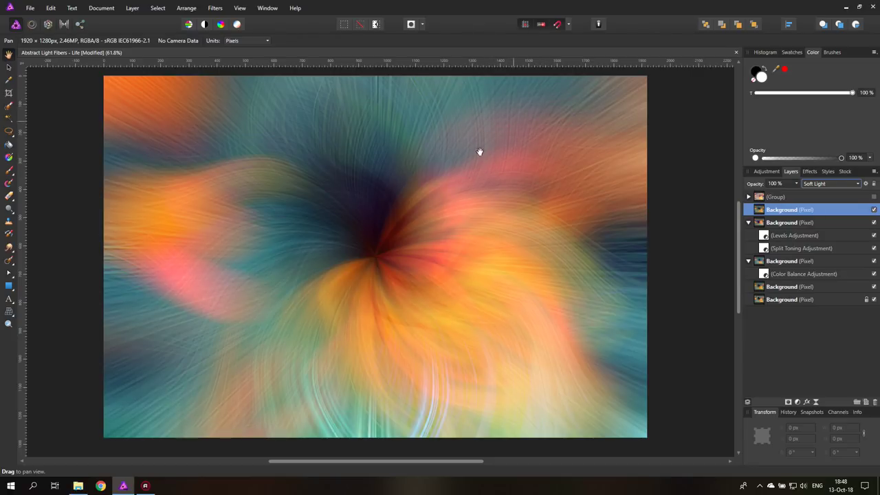
click(797, 403)
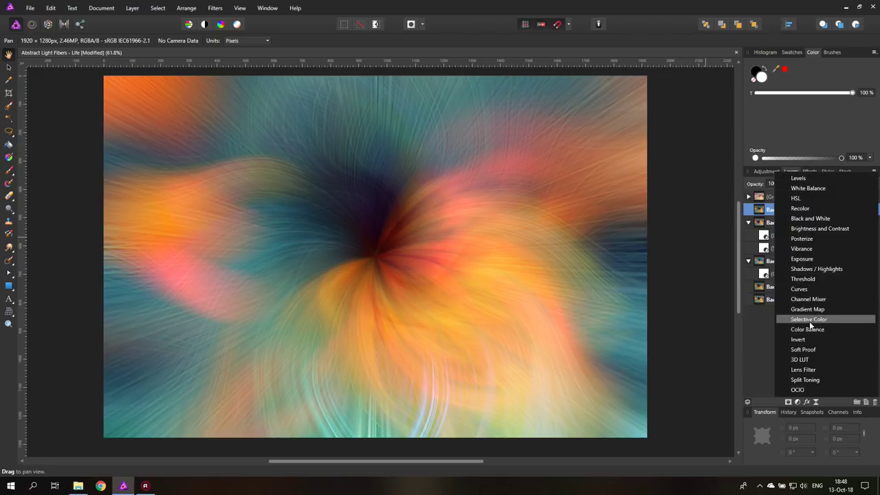
- Add a Split Toning adjustment nested inside the top Background layer
click(814, 380)
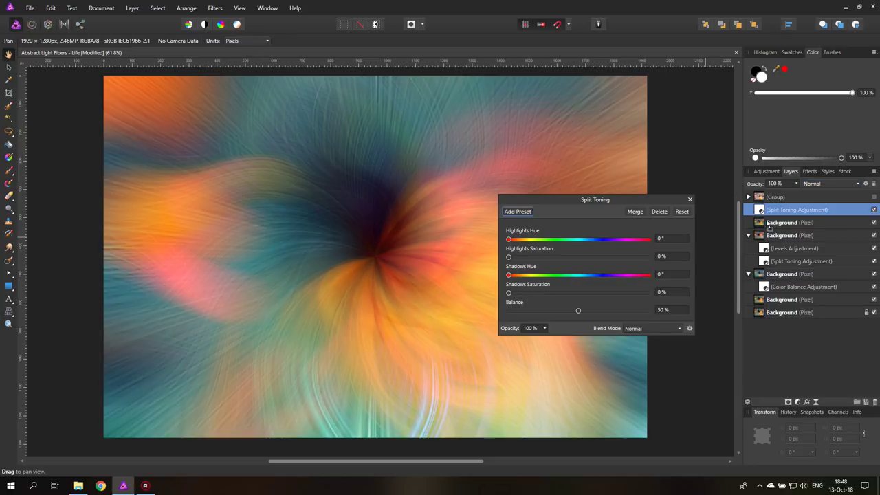
drag(768, 226, 765, 218)
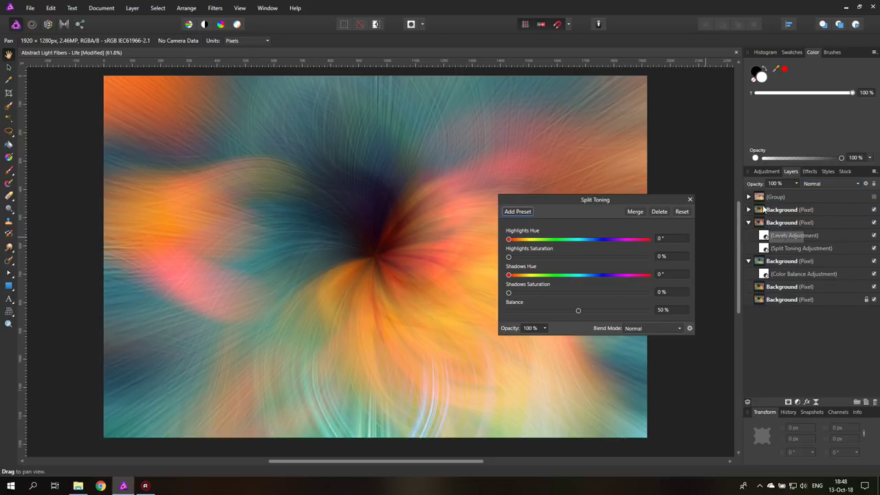
click(751, 209)
click(748, 210)
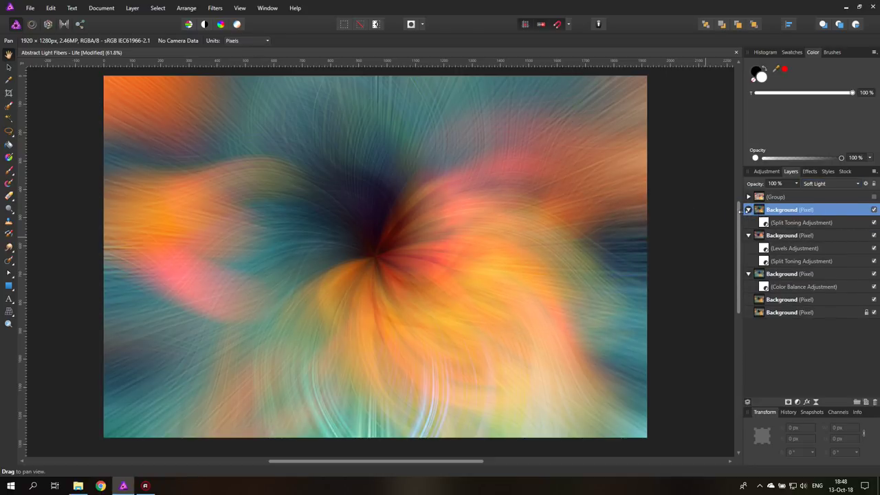
double_click(763, 222)
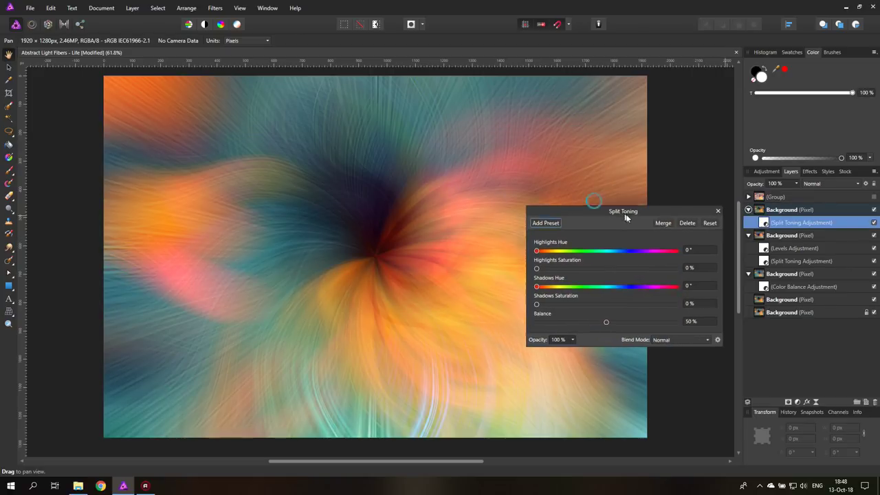
- Set Split Toning highlights to hue 296.3° at 62% and shadows to hue 292.7° at 100%
drag(625, 217, 628, 219)
drag(539, 252, 605, 255)
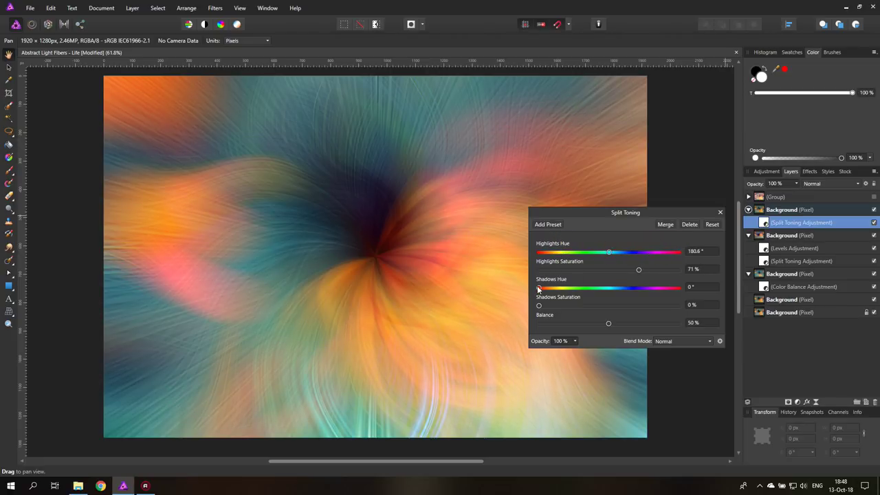
drag(539, 287, 637, 288)
drag(538, 306, 685, 307)
drag(639, 290, 654, 255)
drag(573, 215, 519, 209)
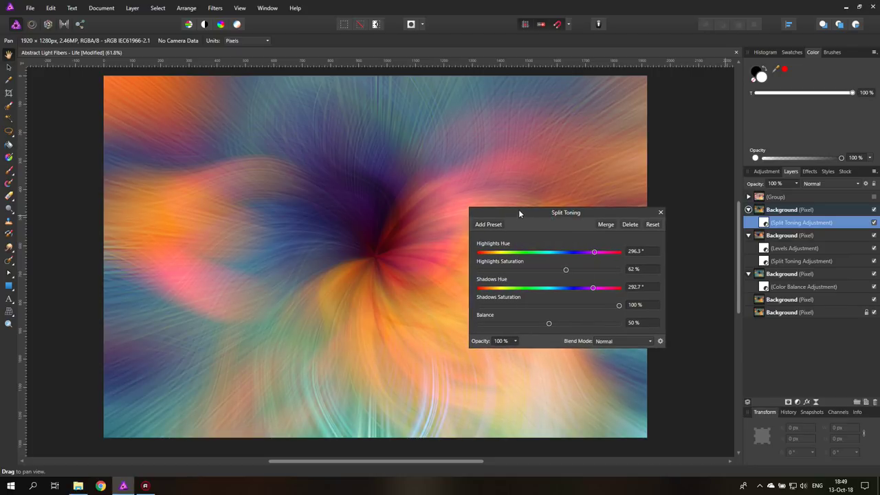
click(660, 213)
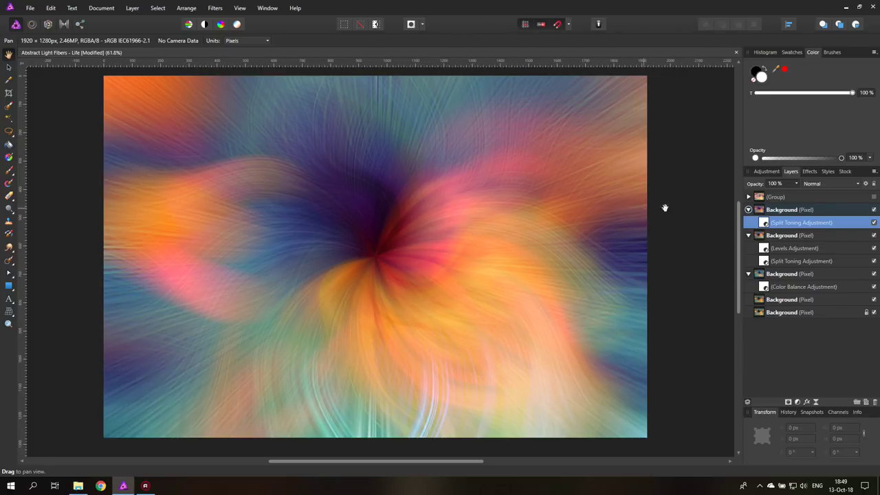
click(874, 197)
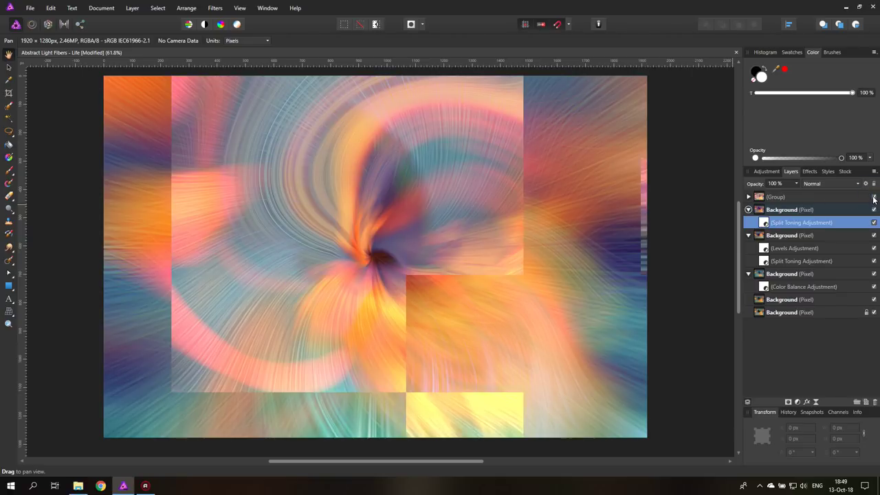
click(873, 198)
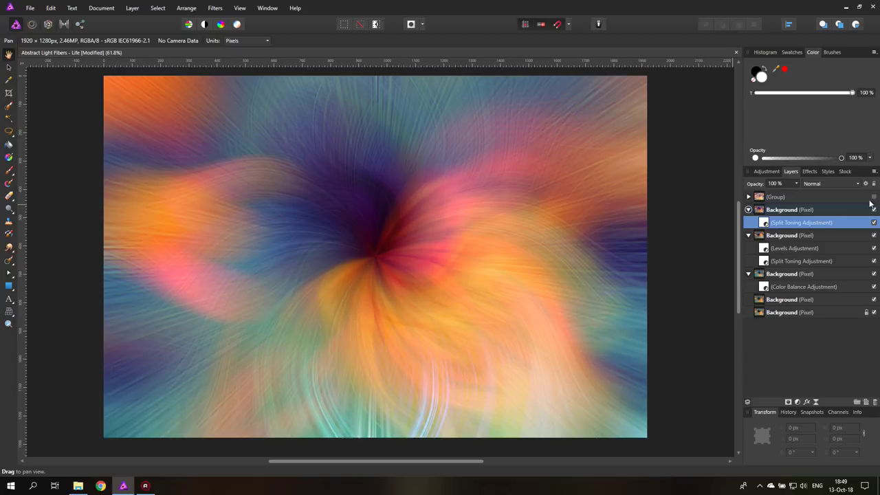
click(775, 211)
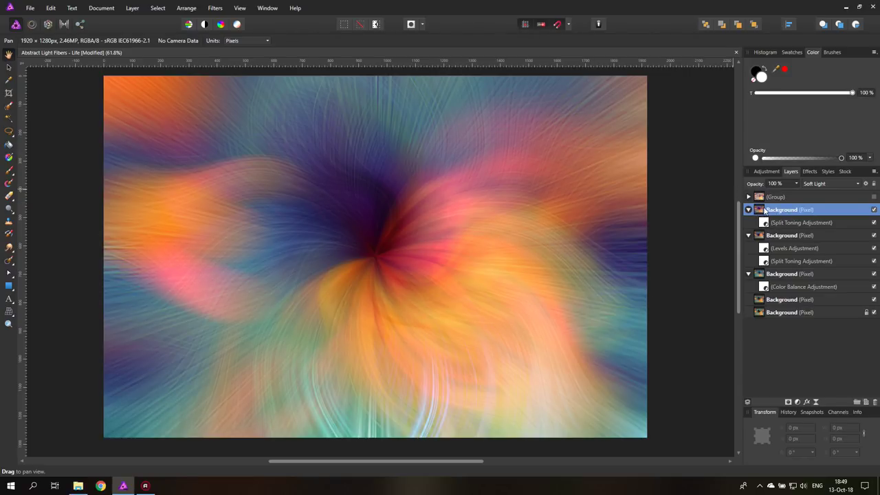
- Flip the top Background layer vertically and then horizontally from the Arrange menu
click(190, 11)
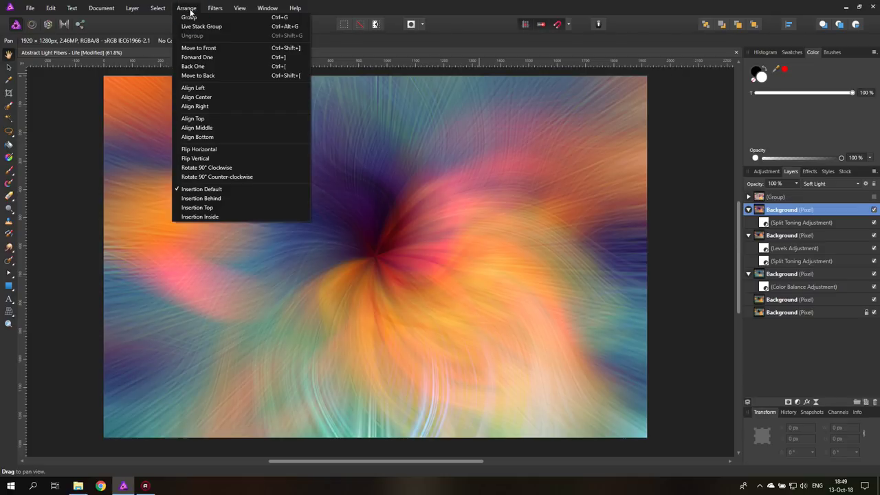
click(195, 158)
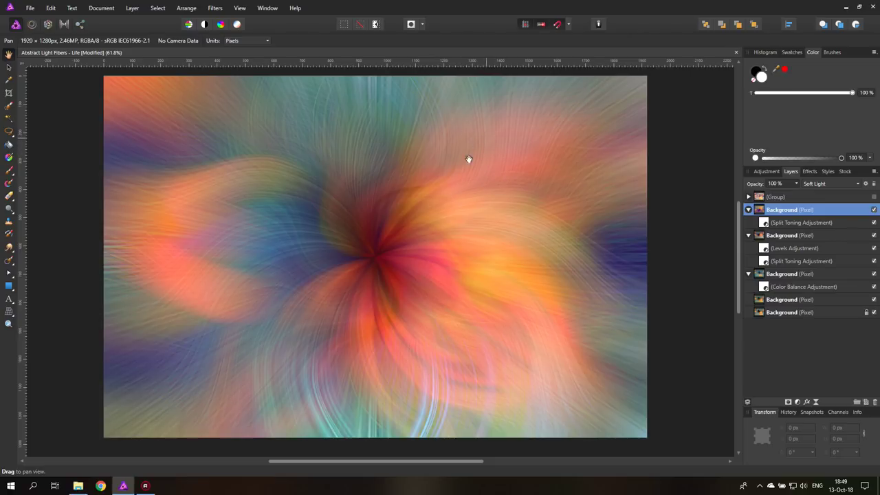
click(186, 8)
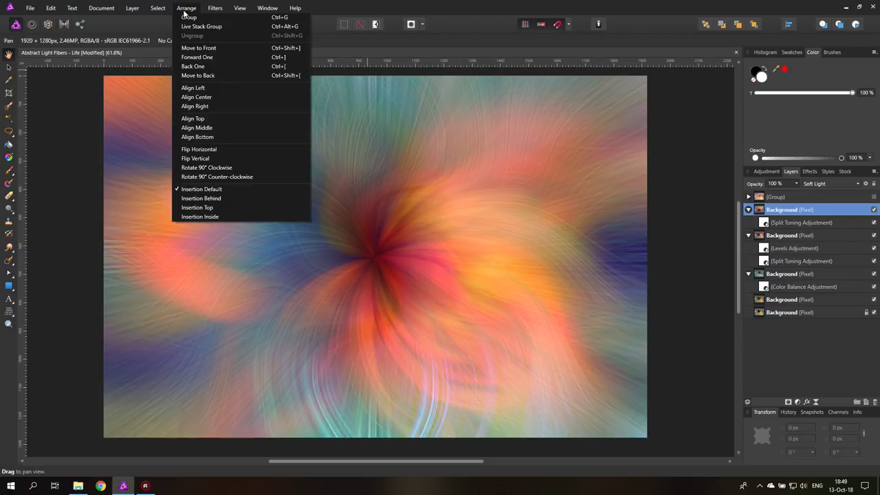
click(206, 150)
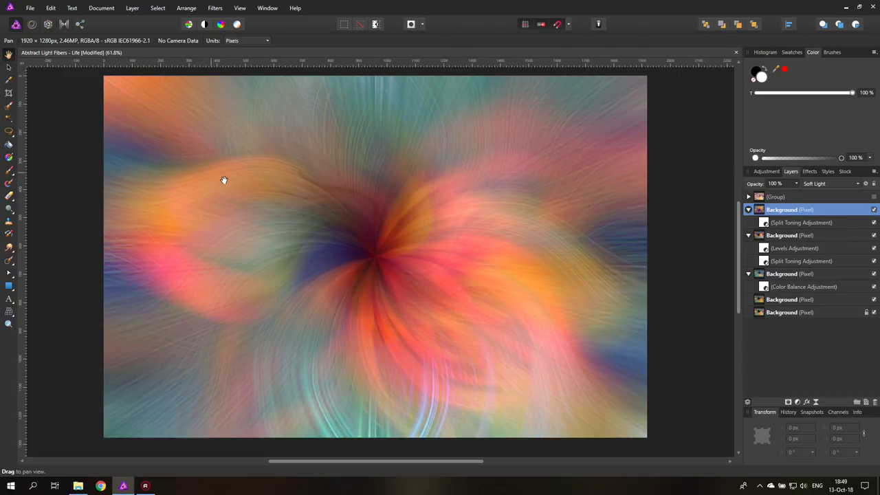